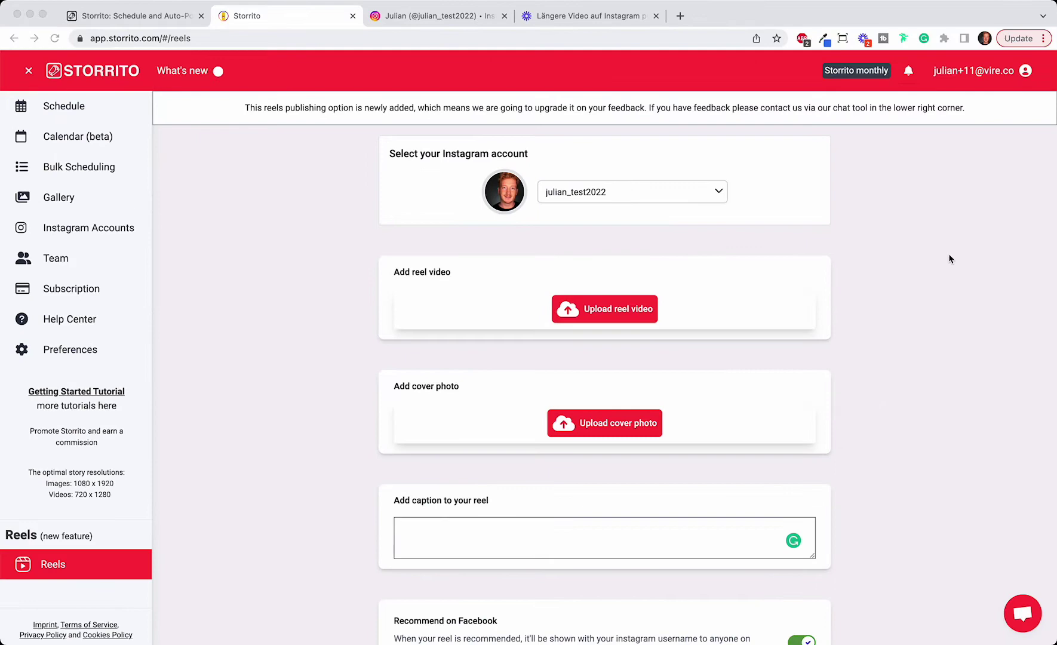
Confirm the connected Instagram account under Instagram Accounts, then return to the Reels form.
left_click(135, 18)
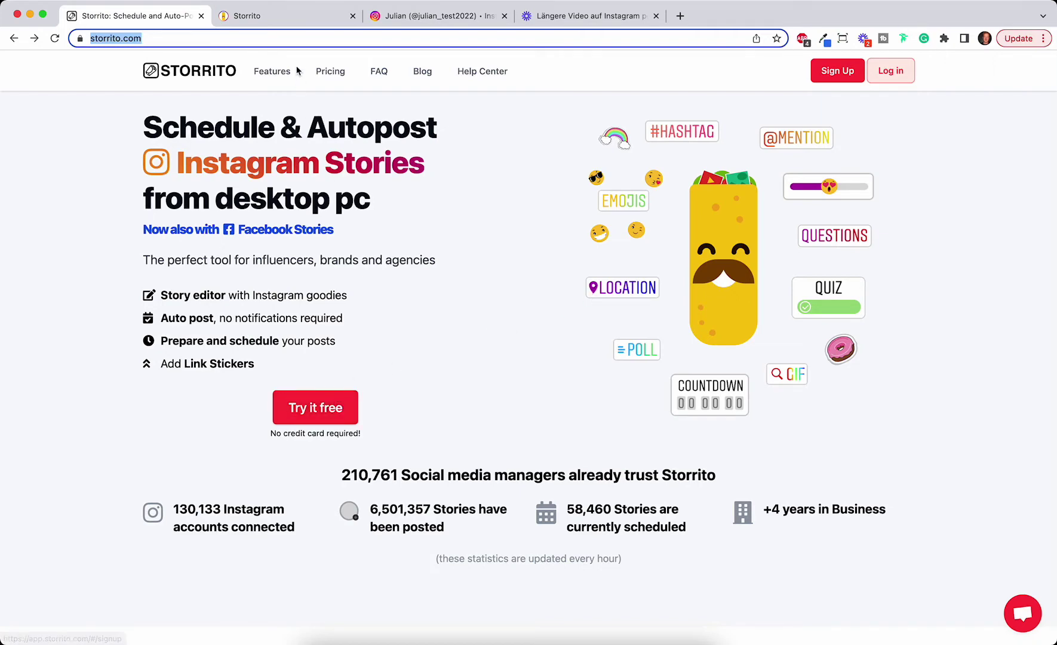
left_click(305, 21)
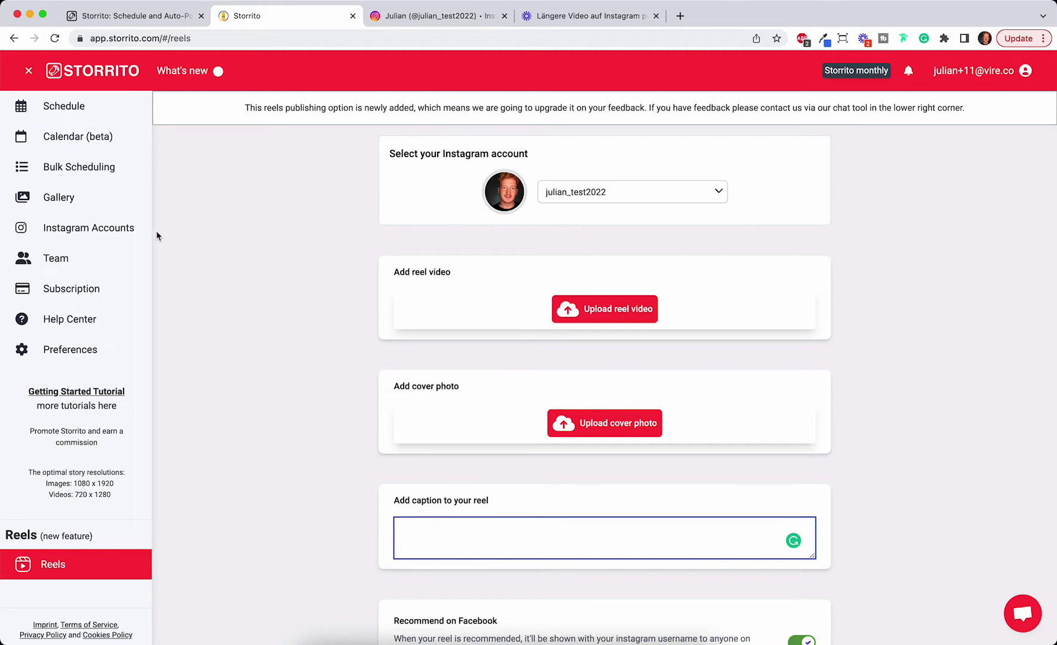
left_click(85, 231)
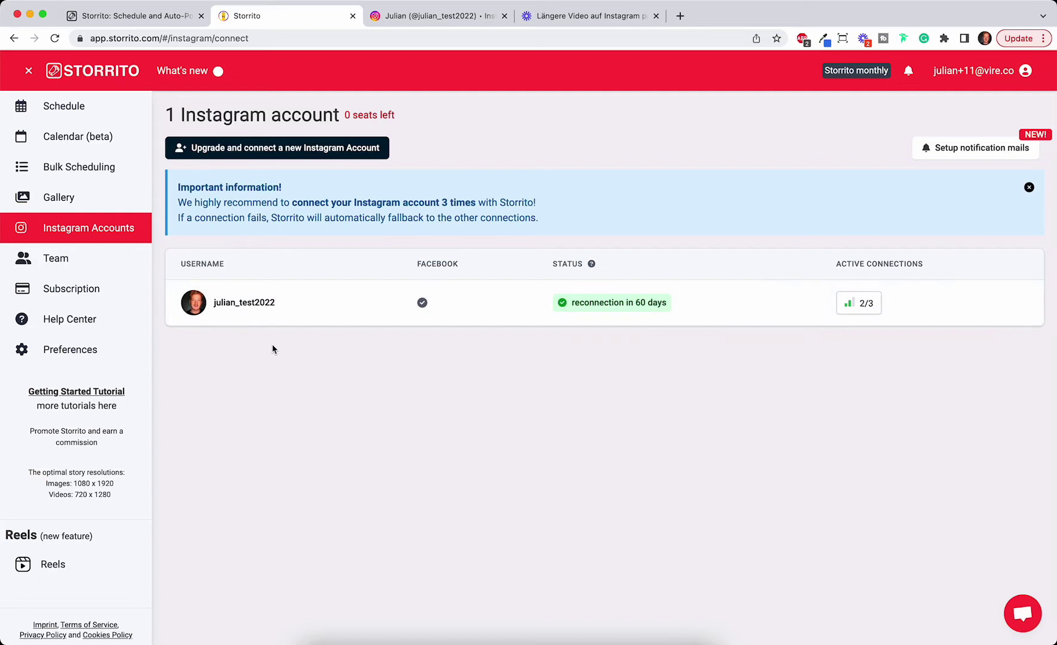
left_click(58, 565)
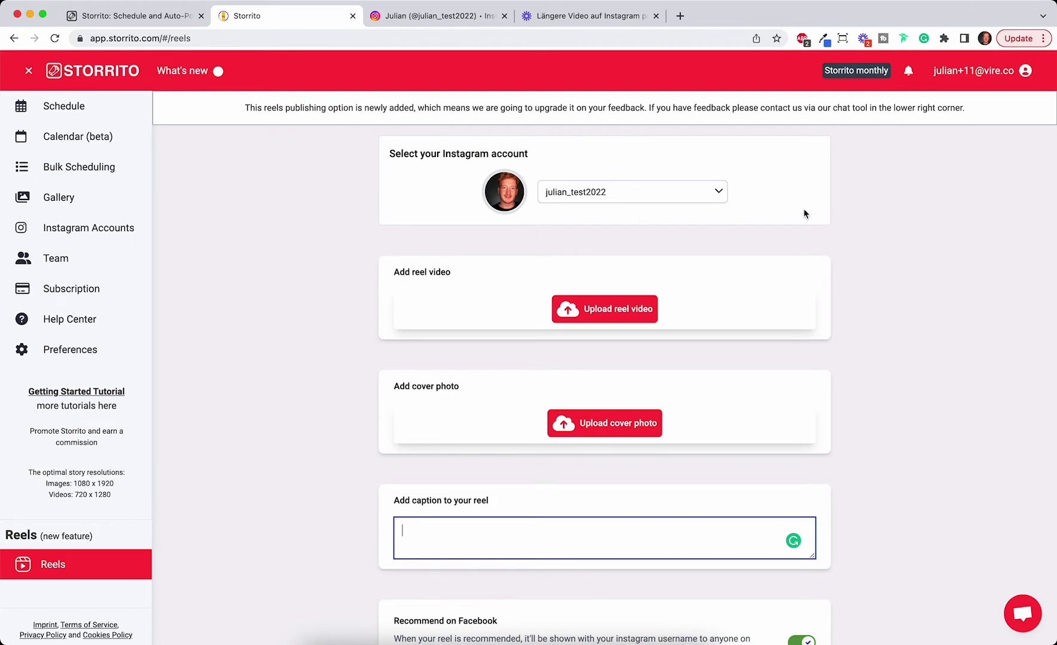
Upload cat reel.mp4 from Downloads as the reel video.
left_click(613, 308)
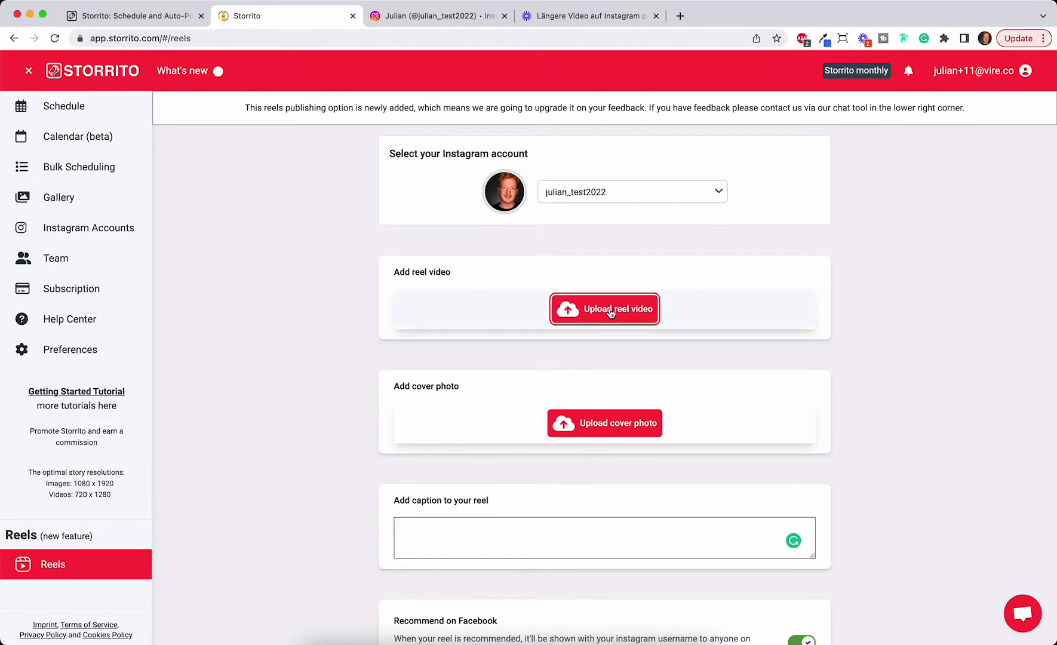
left_click(447, 263)
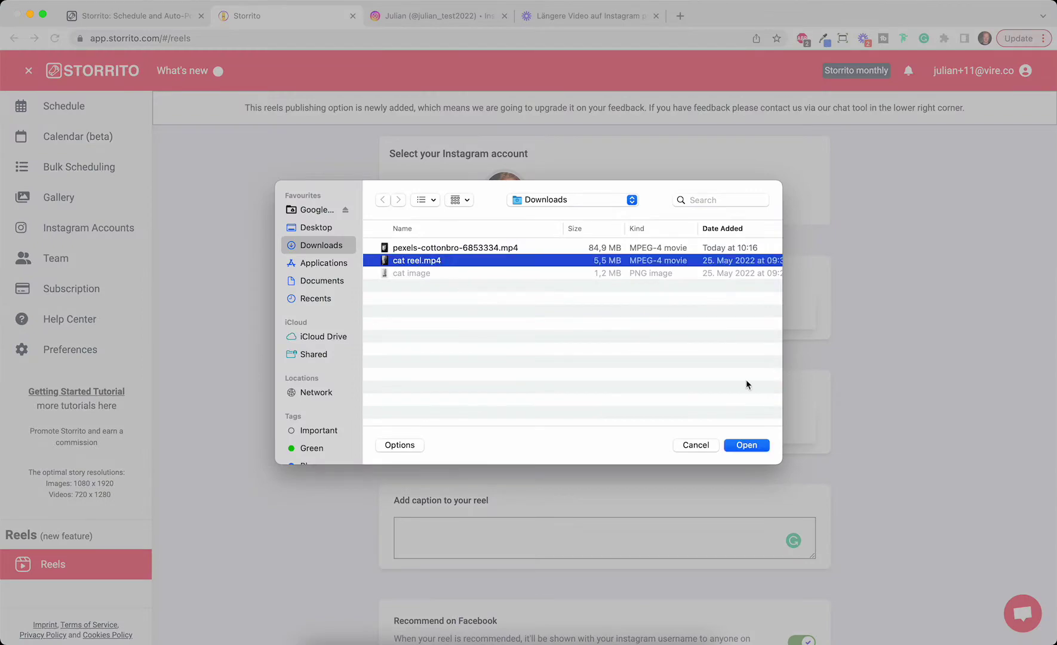
left_click(746, 449)
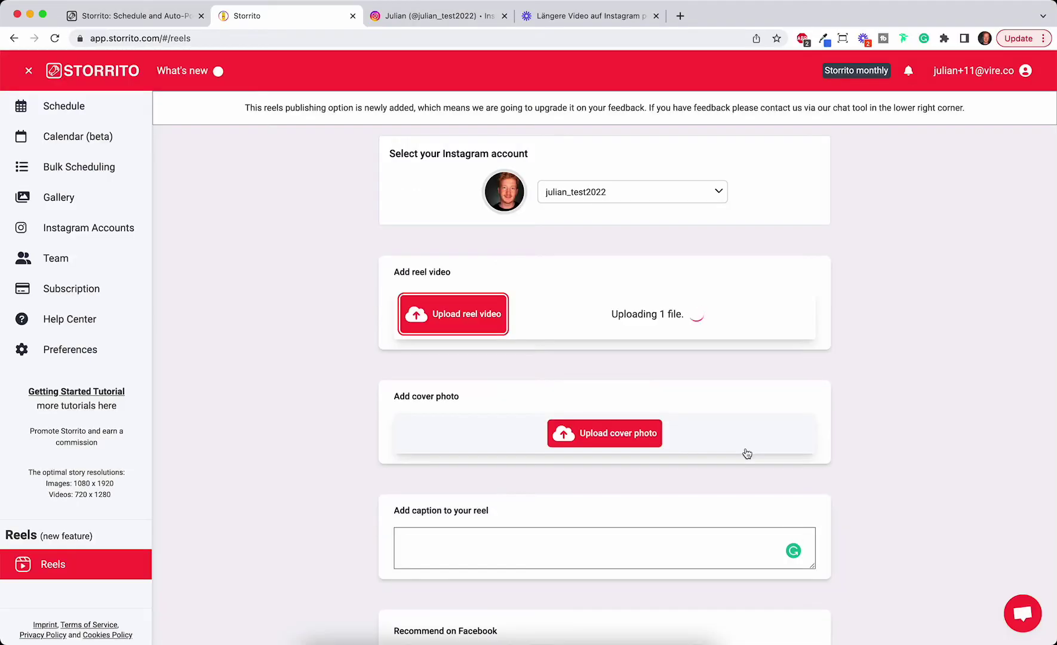
scroll(890, 372, "down", 3)
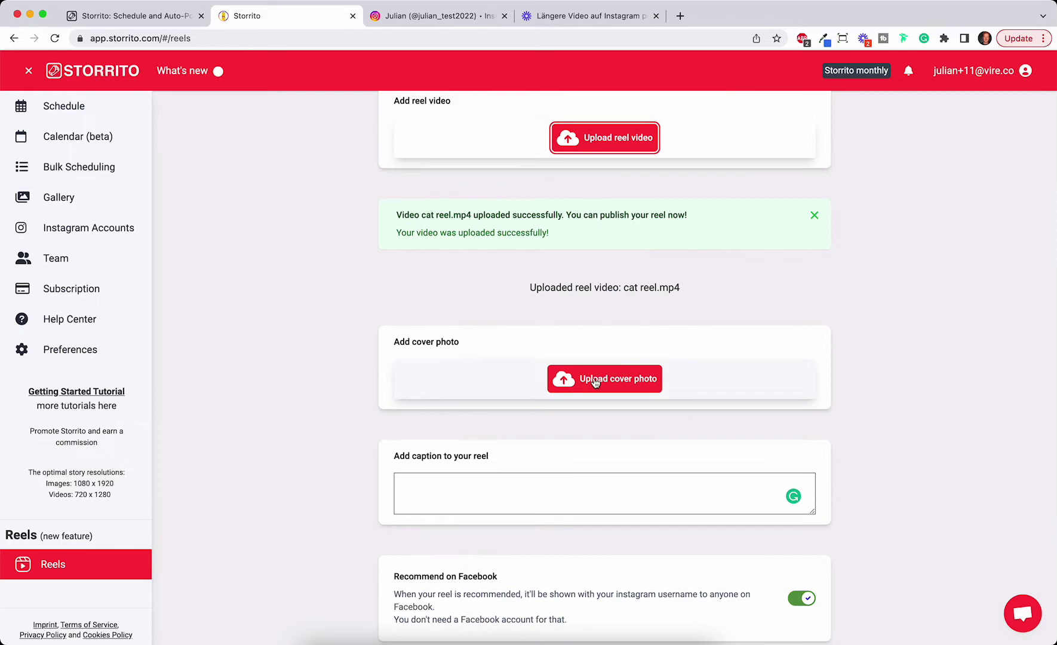
Upload cat image.png as the reel's cover photo.
left_click(592, 378)
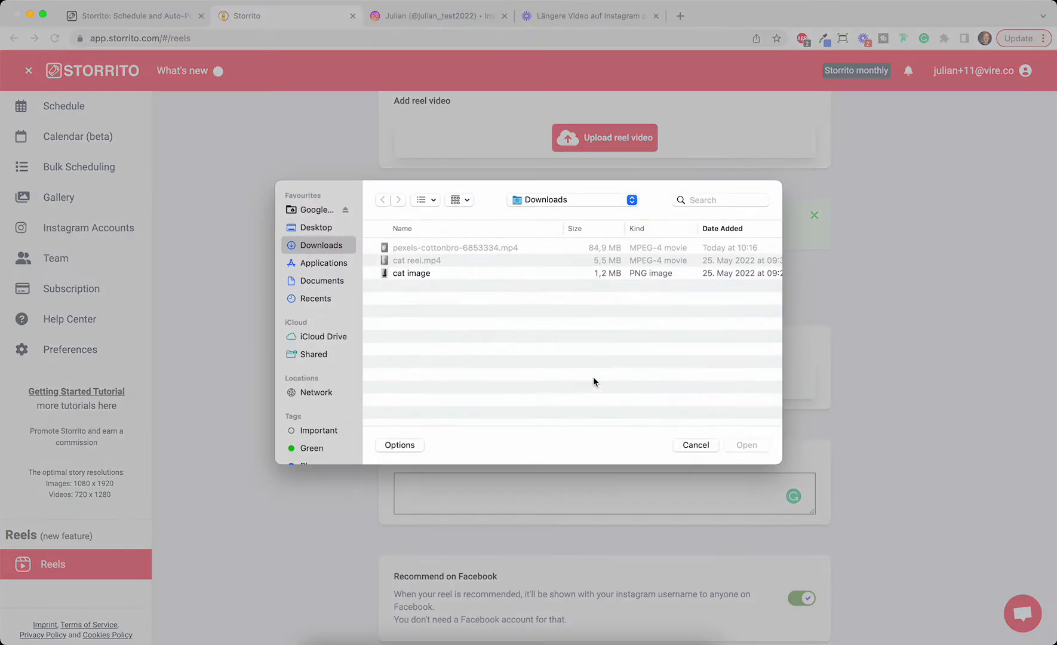
left_click(397, 273)
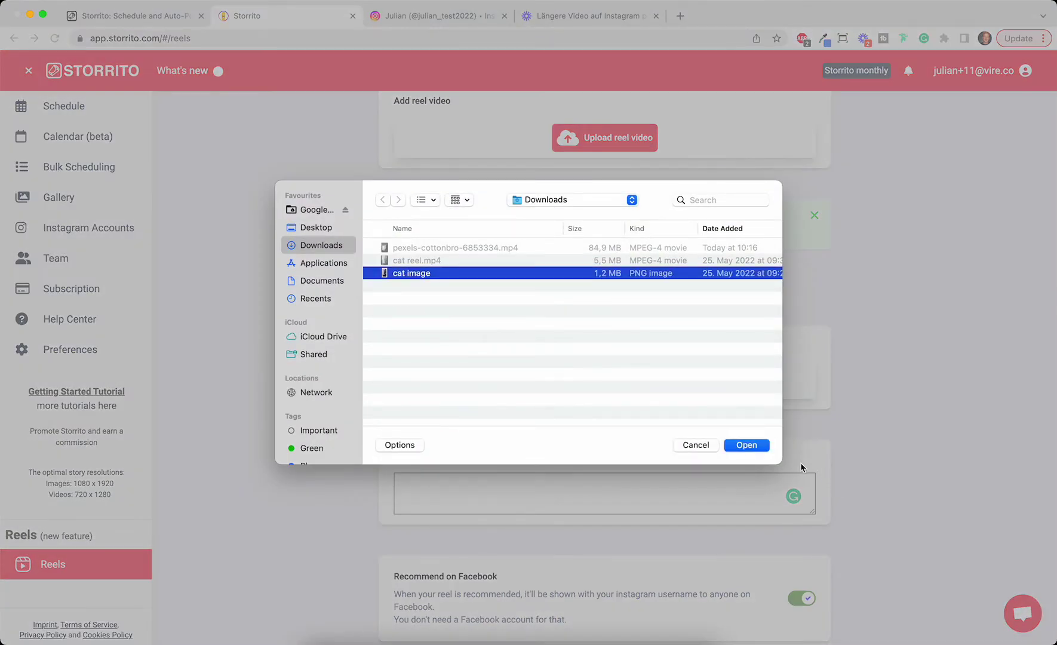
left_click(746, 446)
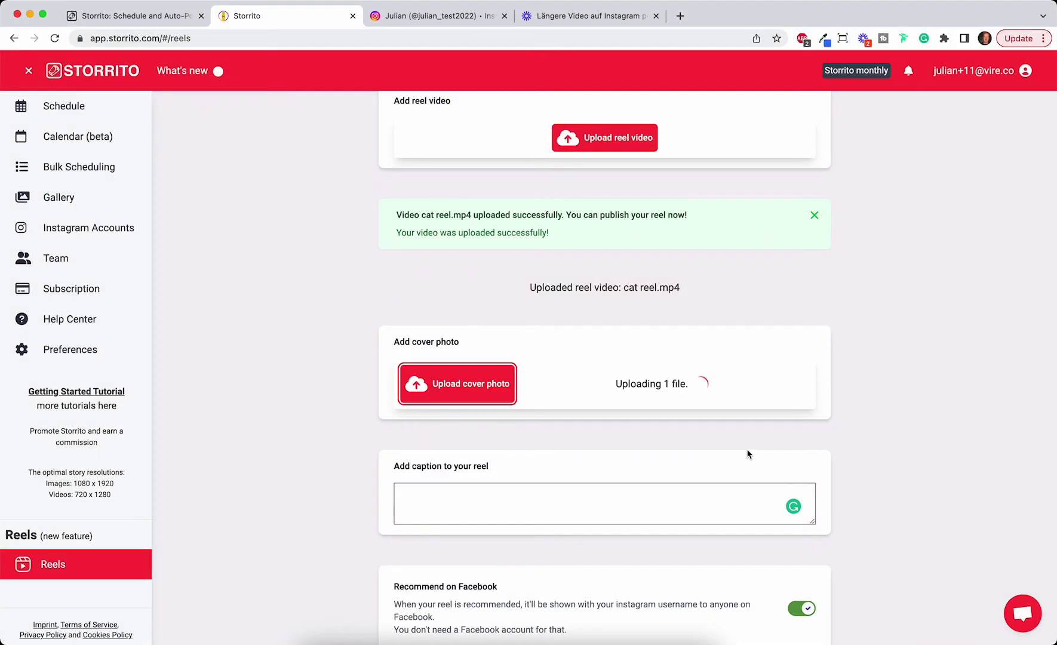
scroll(472, 464, "down", 3)
Write the caption "This my #Cat #CatofInstagram", fixing the misspelled hashtag via the spelling suggestion.
left_click(472, 464)
type("T")
key("BackSpace")
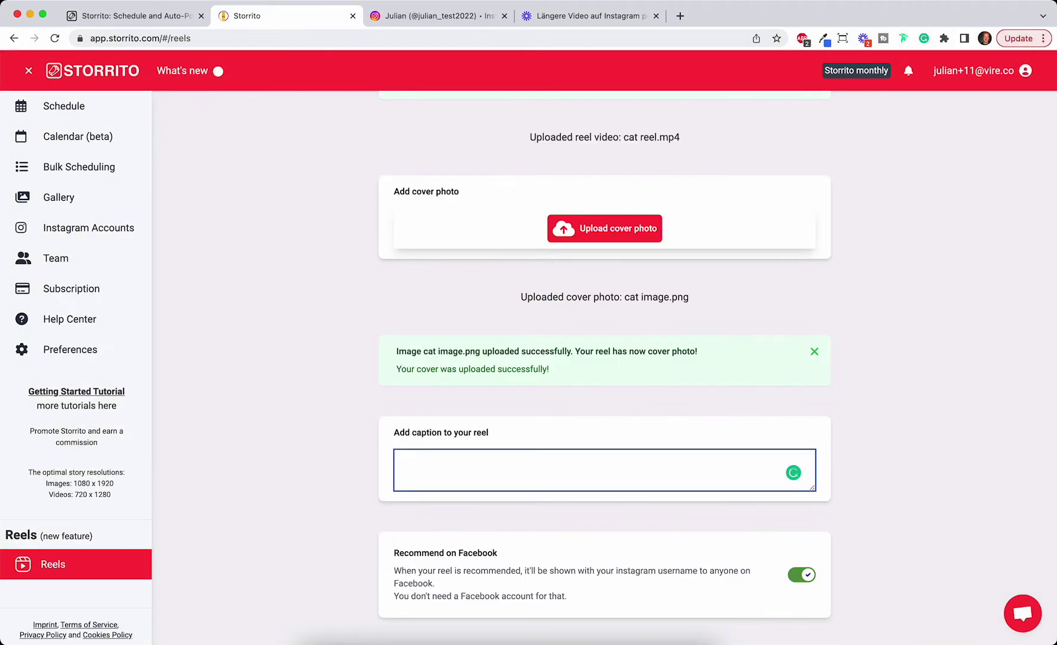
type("This is")
key("BackSpace")
key("BackSpace")
key("BackSpace")
type("my Cat")
type("#")
type(" #Cat")
type("of ")
type("instram")
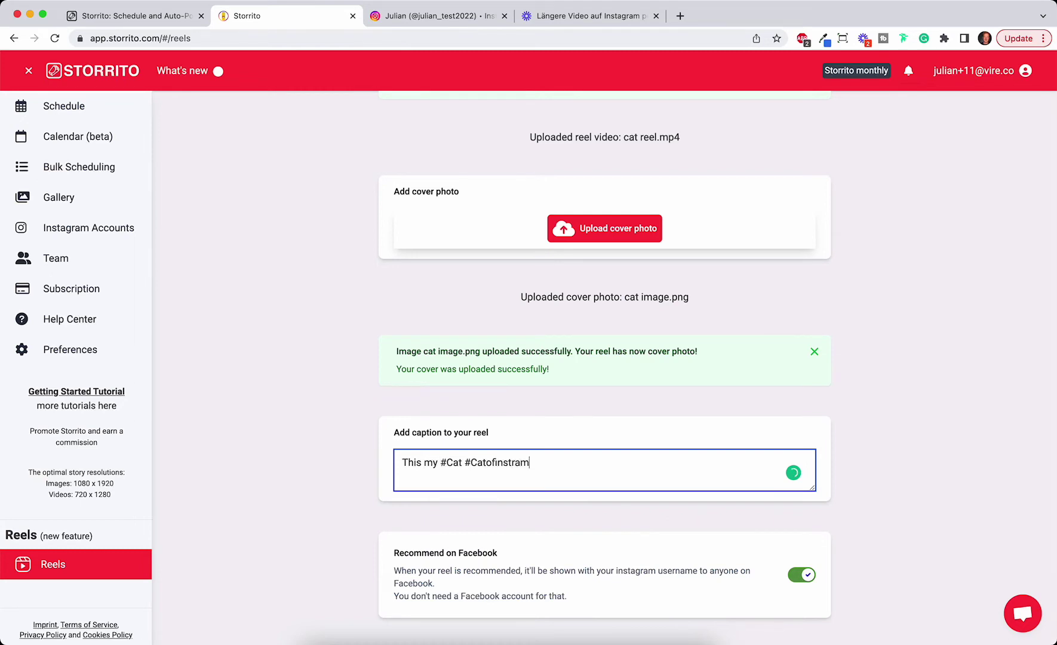
left_click(574, 475)
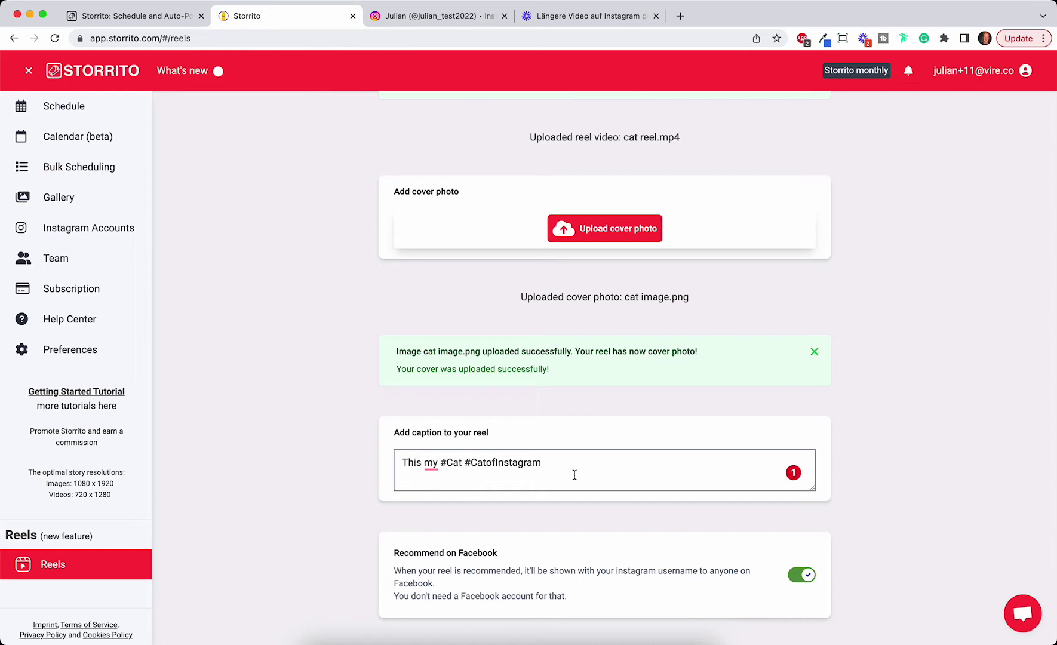
Turn on main-feed sharing alongside Facebook recommendation and review the video, cover and caption.
scroll(575, 474, "down", 2)
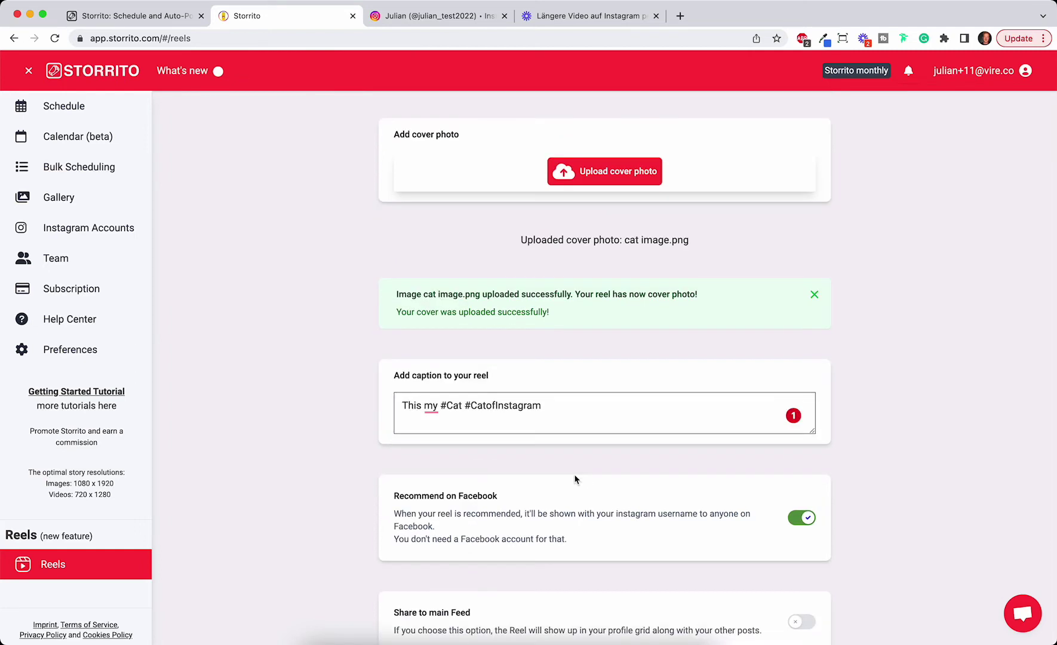
scroll(574, 478, "down", 3)
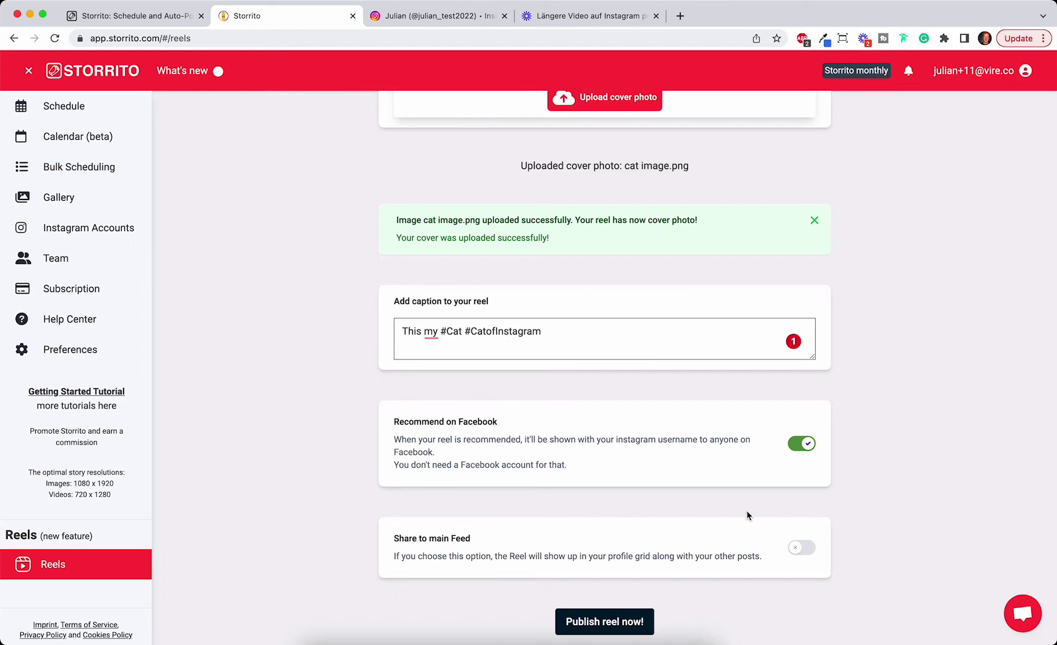
left_click(805, 558)
scroll(736, 204, "up", 6)
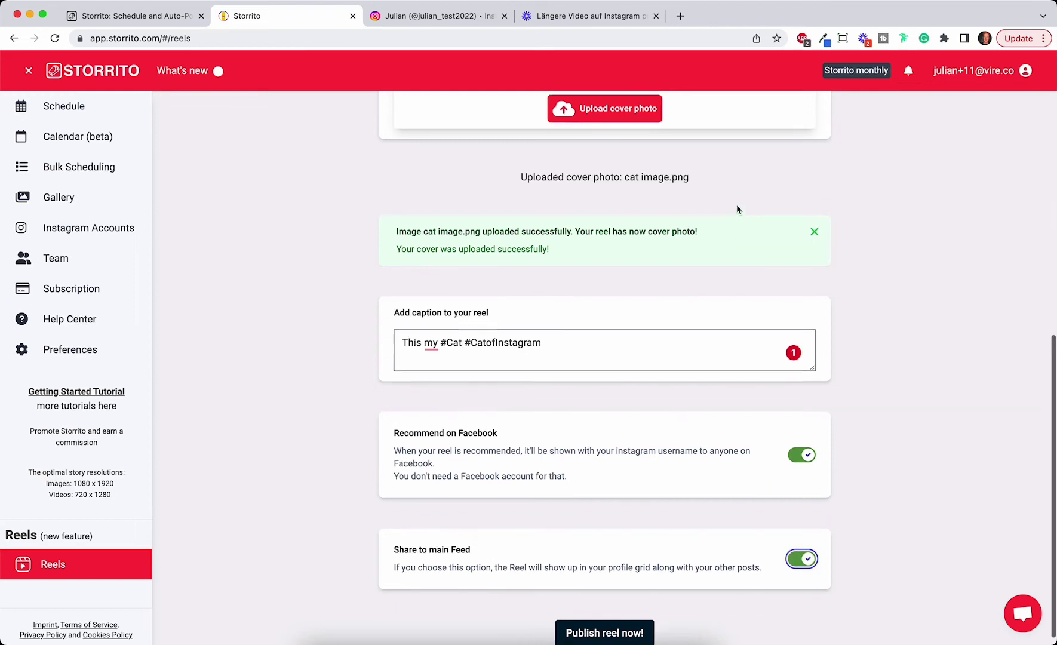
scroll(736, 208, "up", 2)
scroll(736, 208, "down", 2)
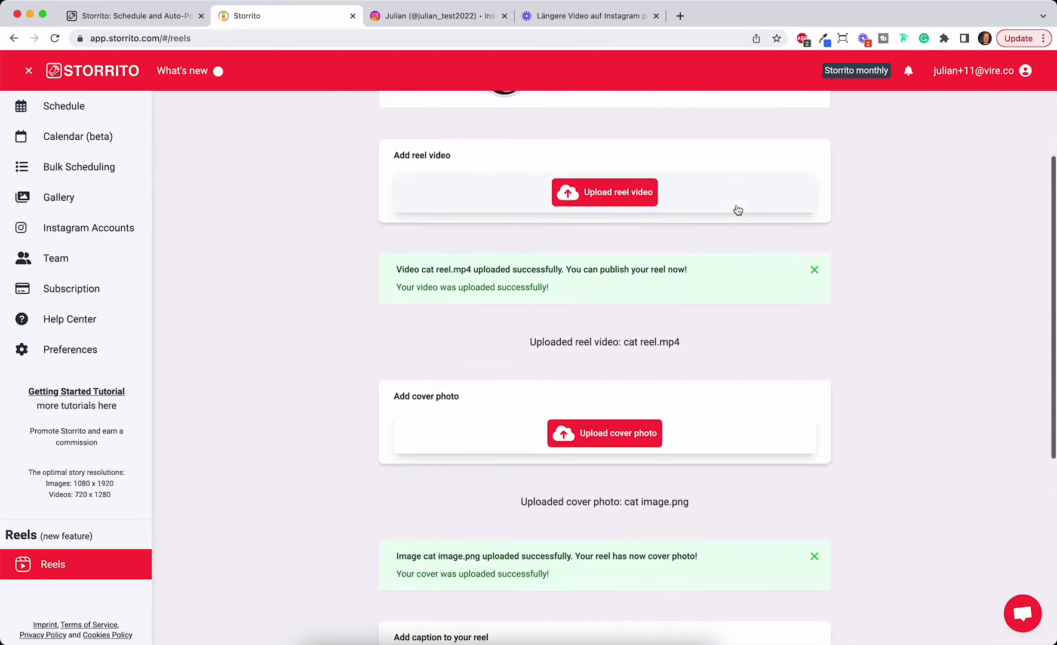
scroll(728, 206, "up", 2)
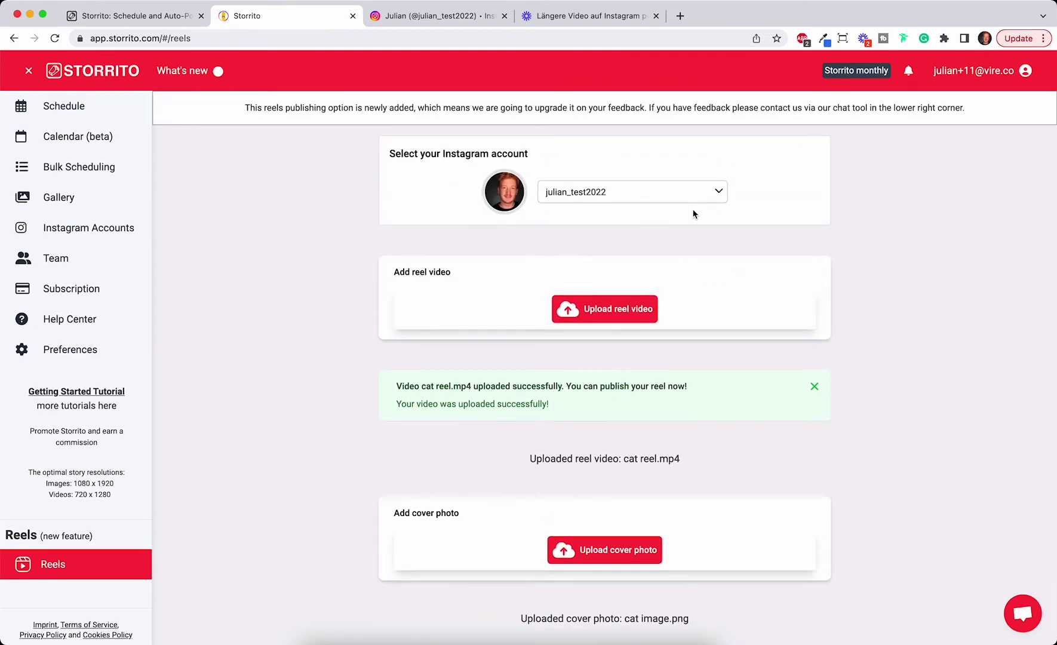
scroll(669, 244, "down", 8)
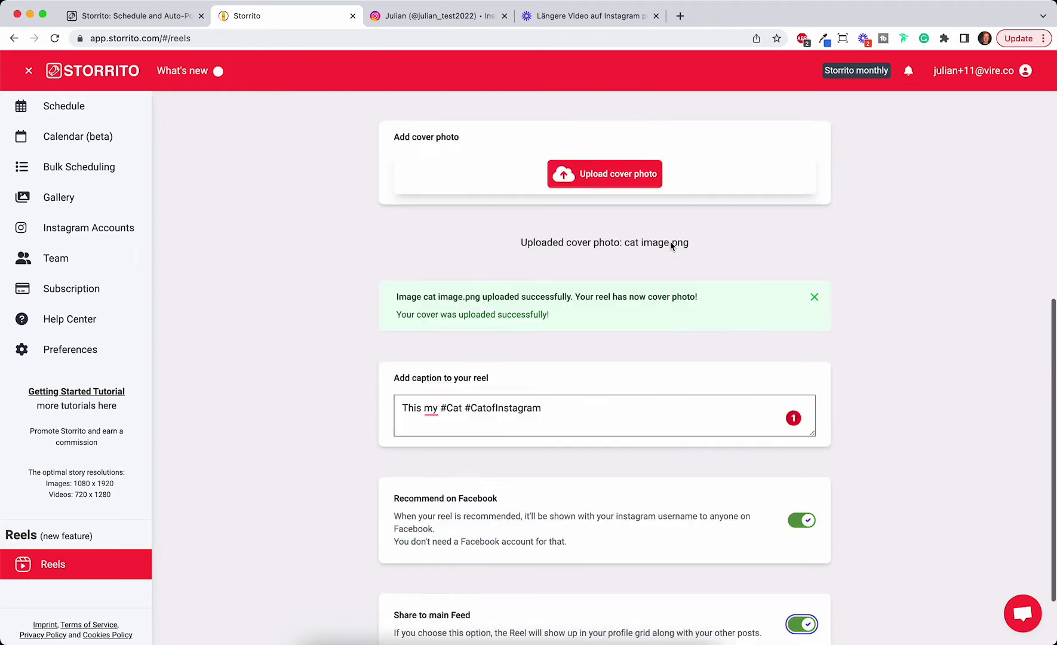
mouse_move(796, 336)
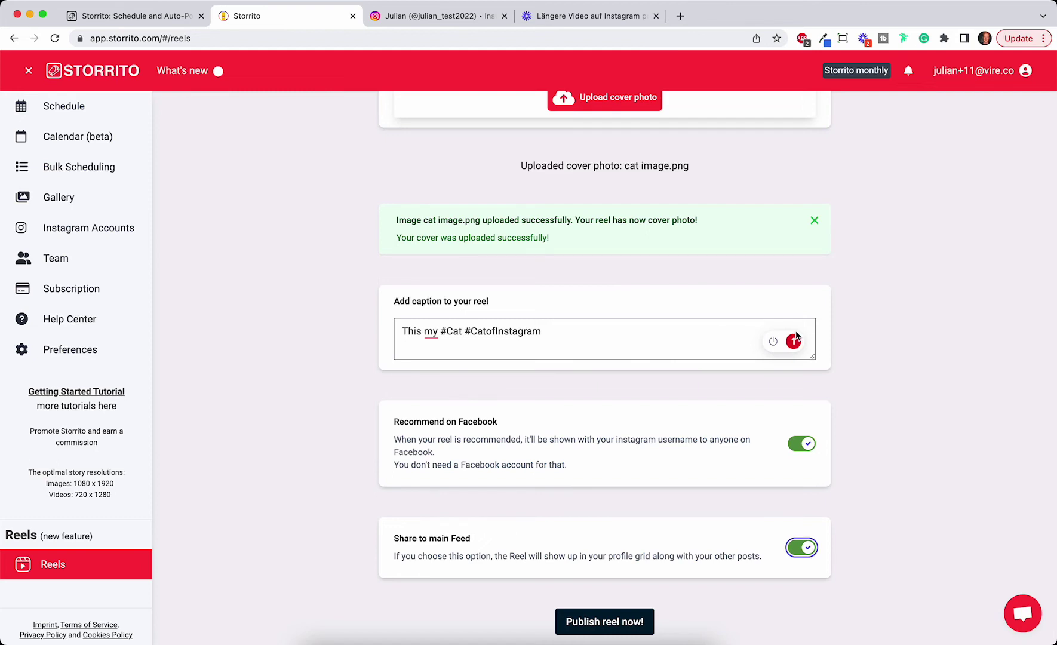
Publish the cat reel now and get the 'Published successfully' confirmation.
left_click(606, 628)
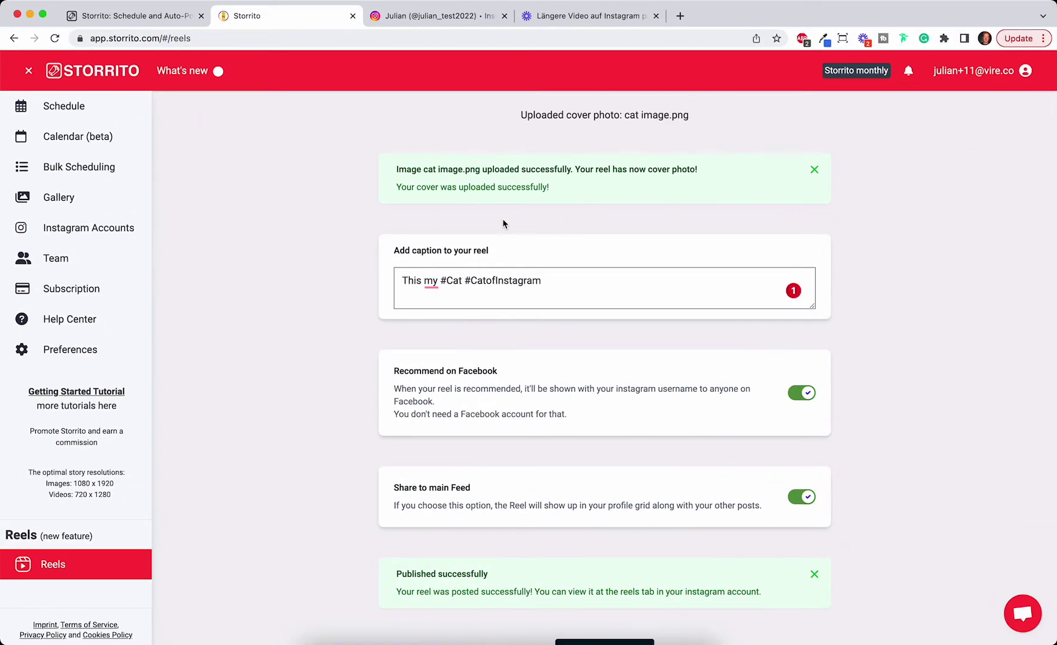
On the Instagram profile, view the cat reel's "This my #Cat #CatofInstagram" caption, then close it.
left_click(421, 21)
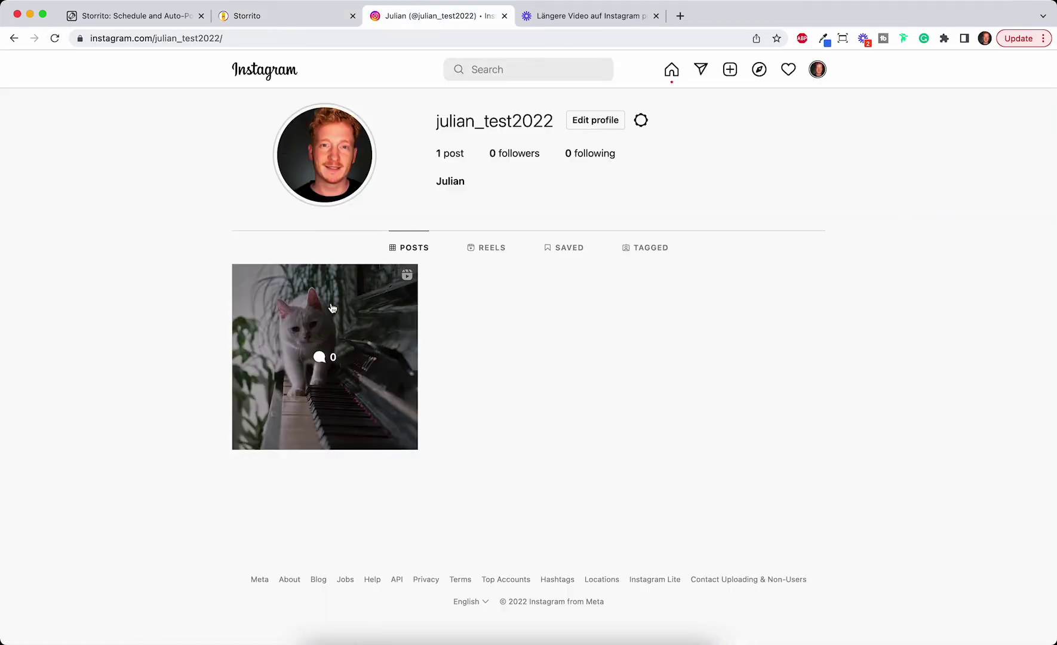
left_click(332, 307)
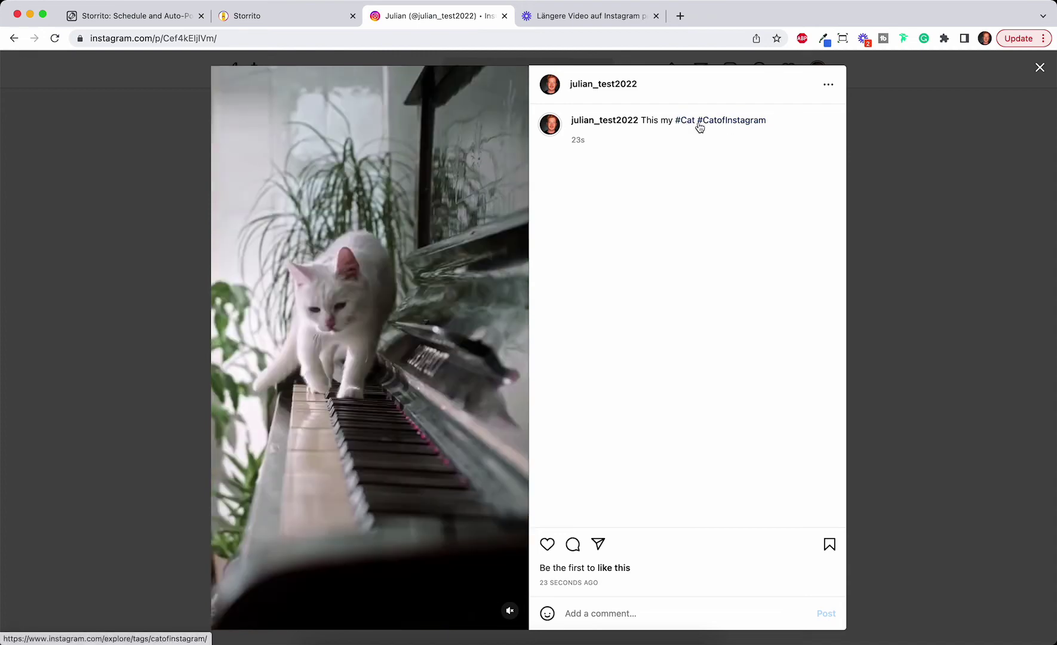
left_click(947, 181)
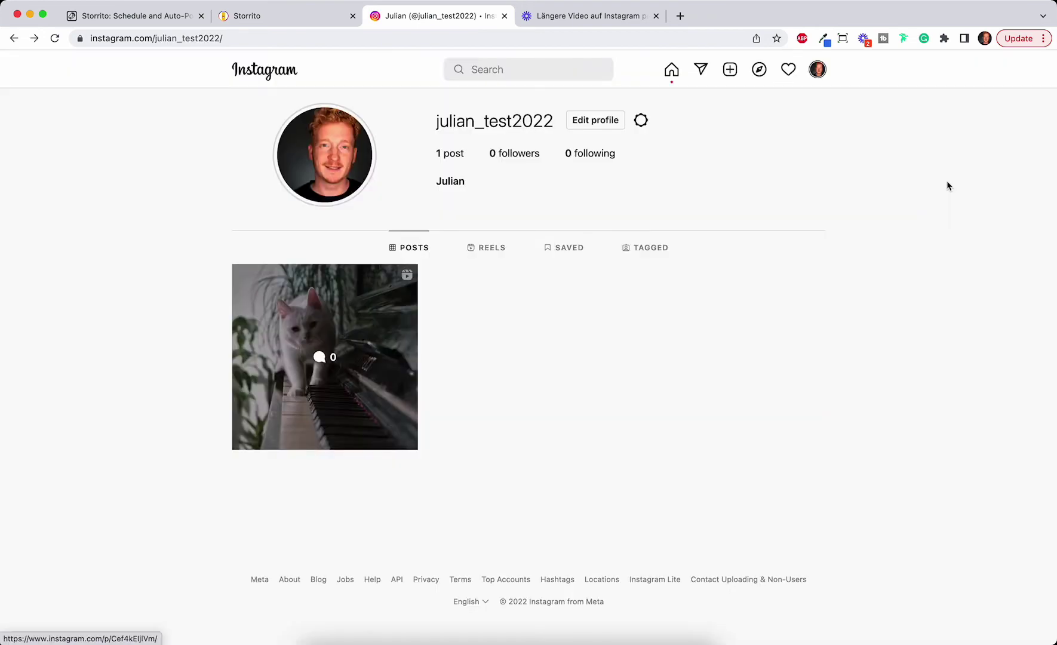
Browse the storrito.com landing page down to the Web Editor for Instagram Stories section.
left_click(136, 21)
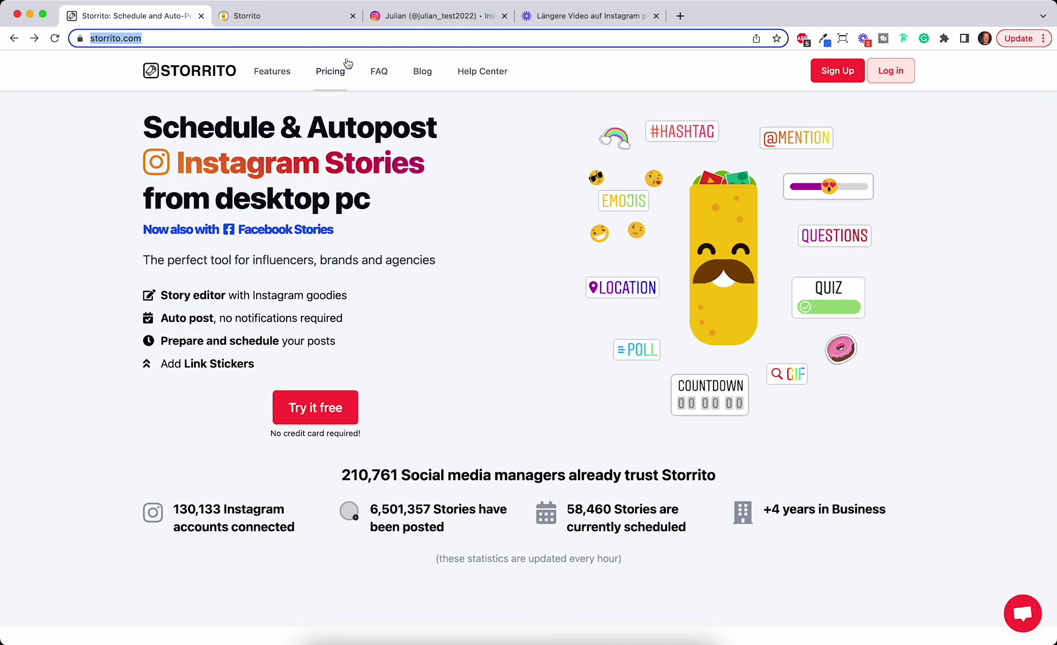
left_click(310, 18)
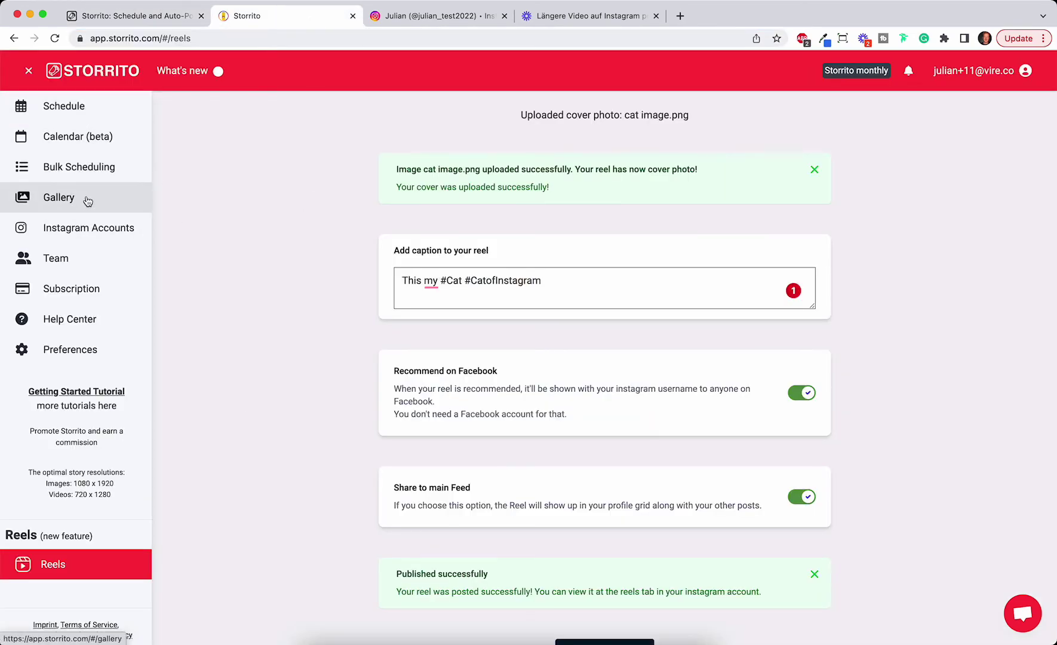
left_click(91, 17)
scroll(349, 313, "down", 10)
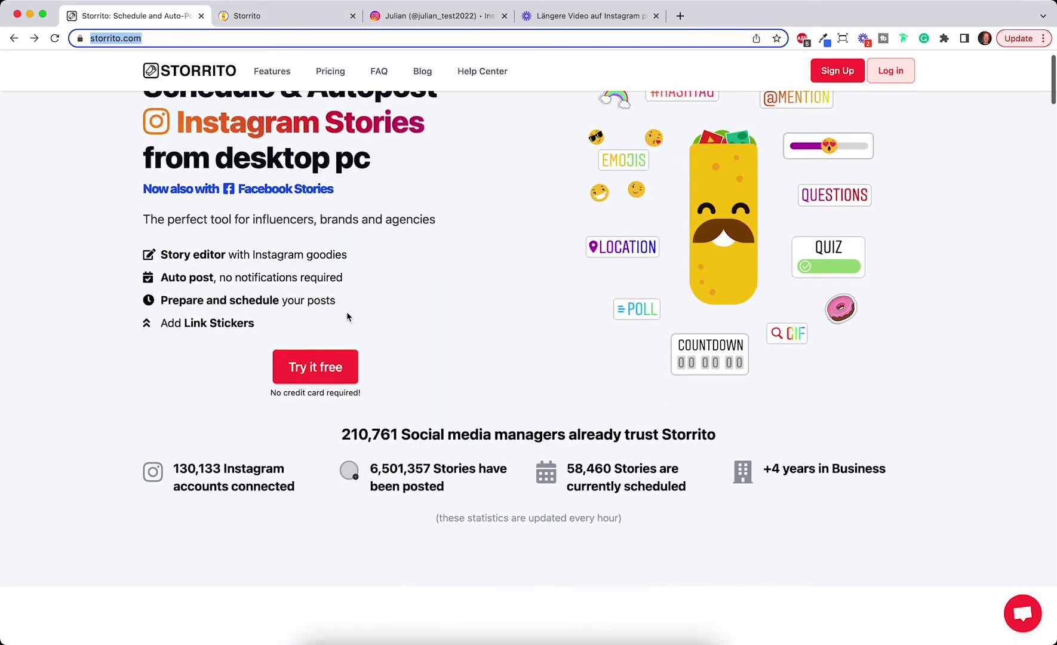
scroll(349, 316, "down", 4)
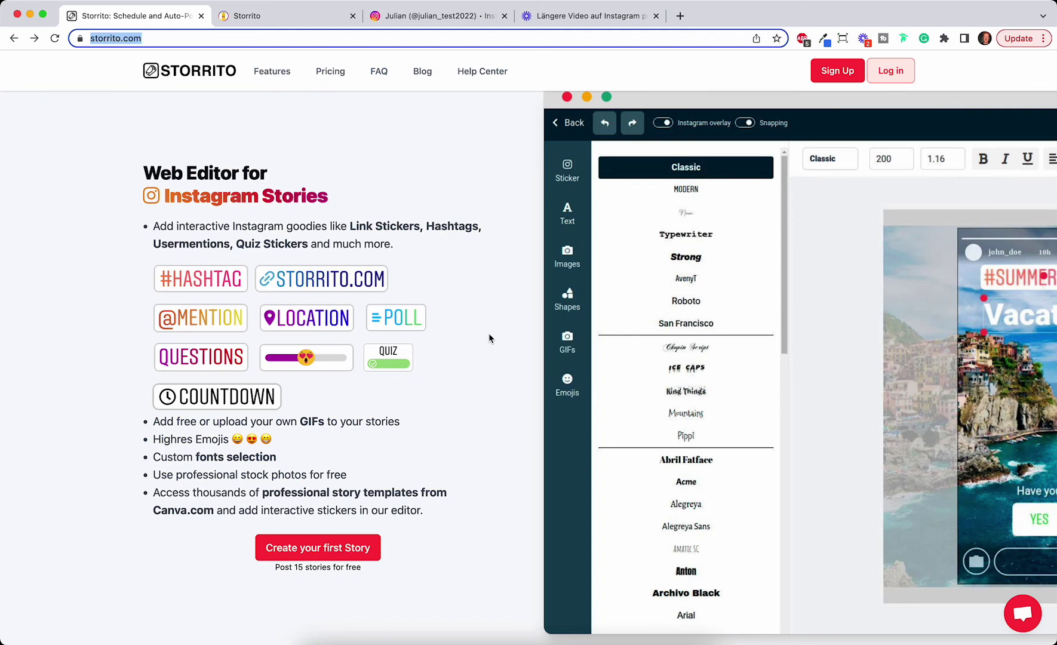
scroll(700, 399, "down", 1)
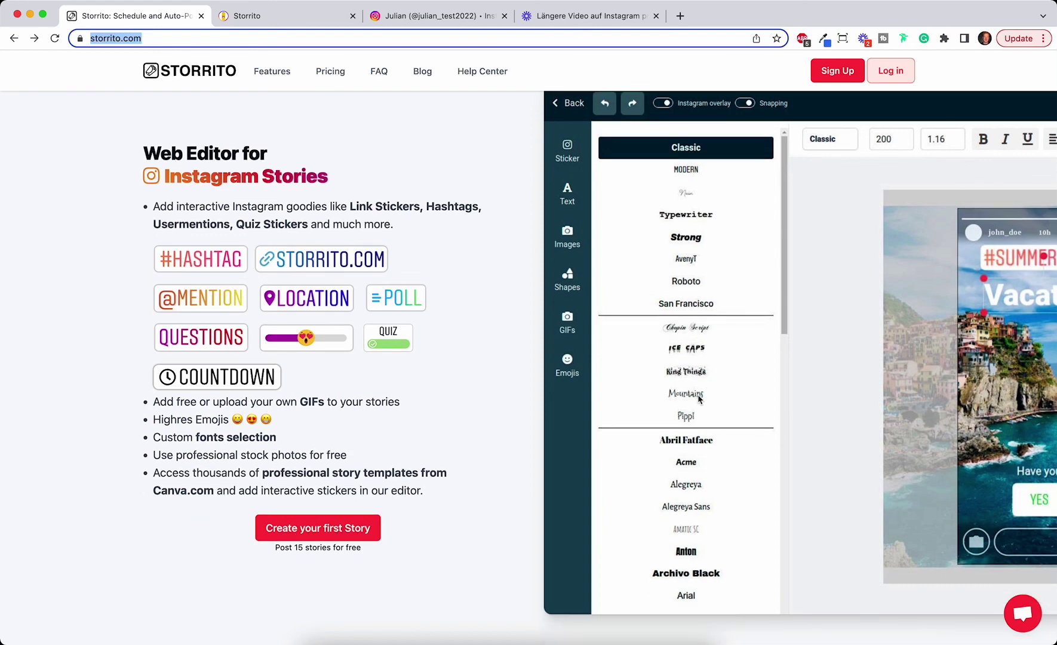
Show the Instagram Accounts page listing 1 connected account with 2/3 active connections.
left_click(332, 20)
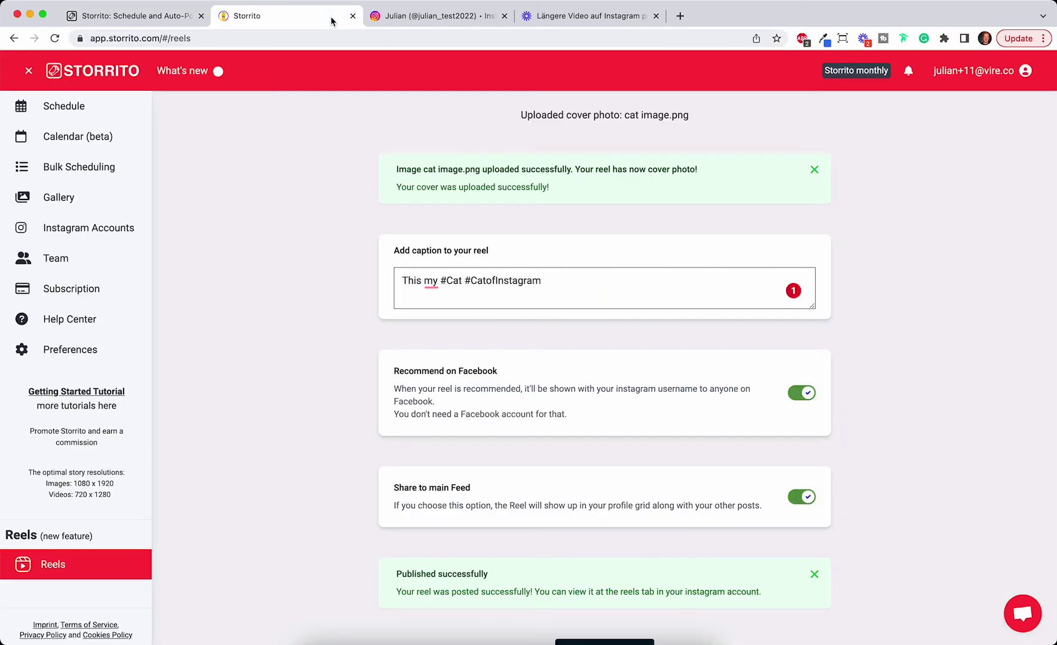
left_click(81, 239)
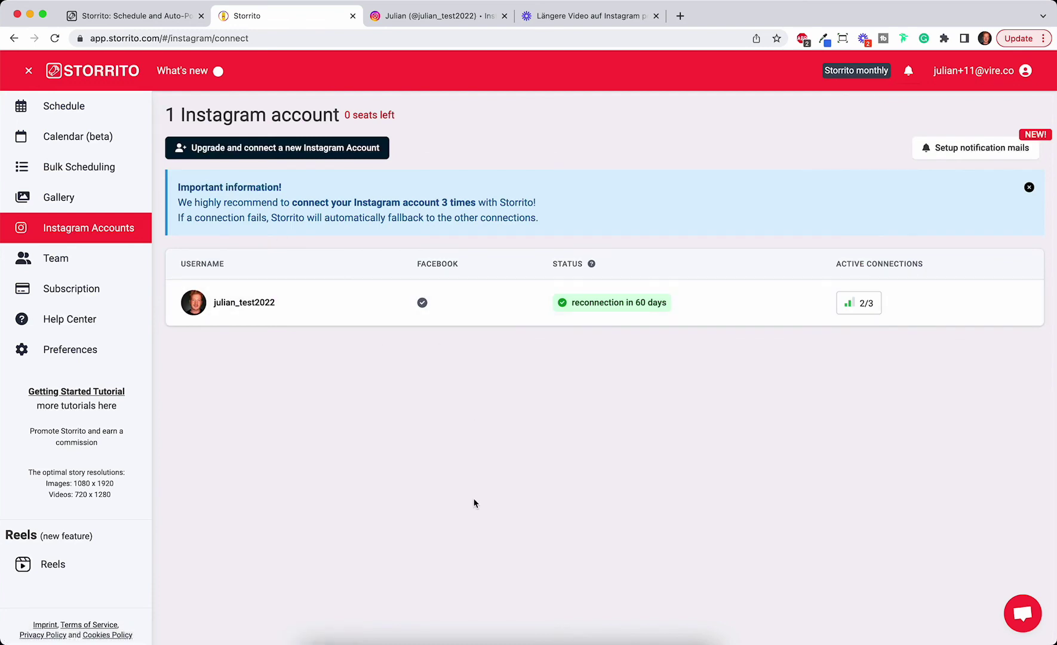